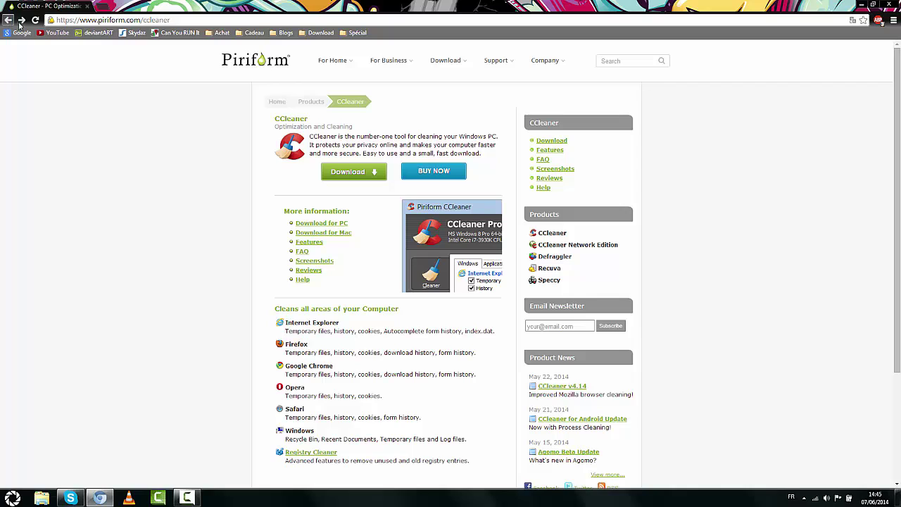
Step: Try to download the CCleaner Free installer from the Piriform site to the desktop (Bureau) folder
{"action": "left_click", "coordinate": [109, 19]}
{"action": "left_click", "coordinate": [354, 172]}
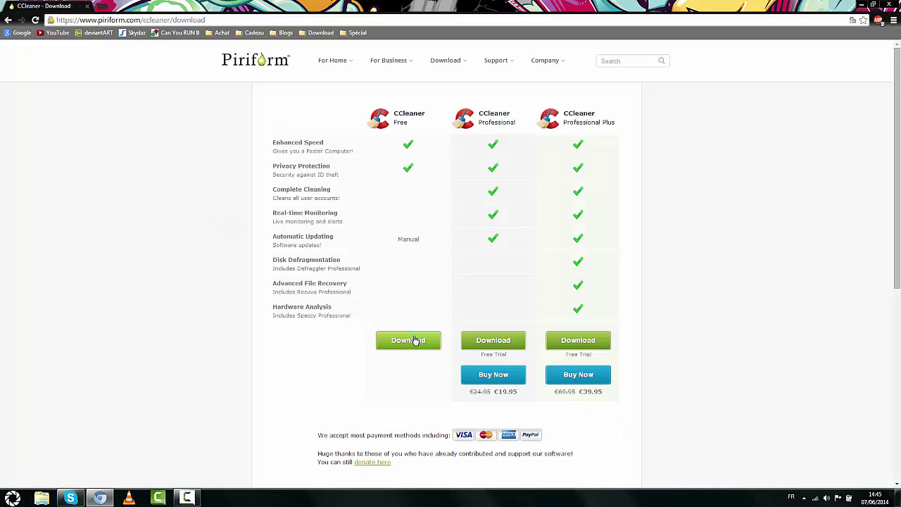
{"action": "left_click", "coordinate": [413, 339]}
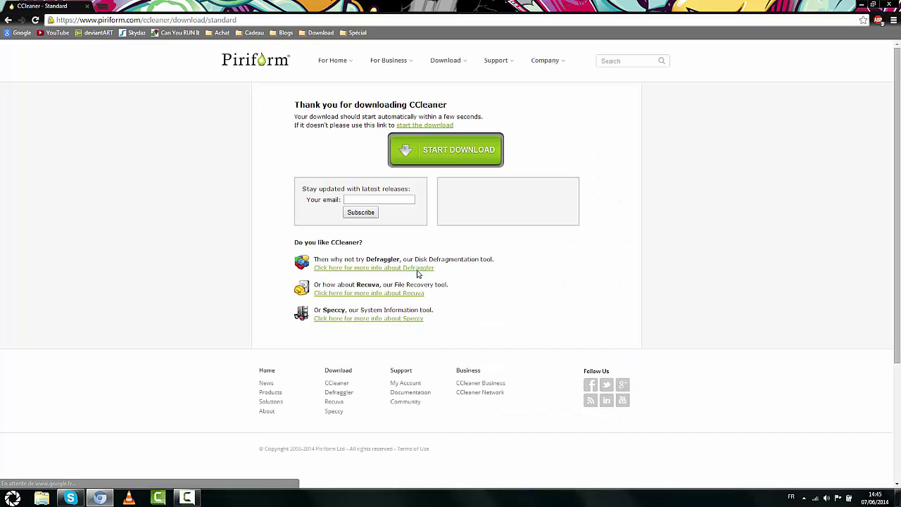
{"action": "left_click", "coordinate": [265, 149]}
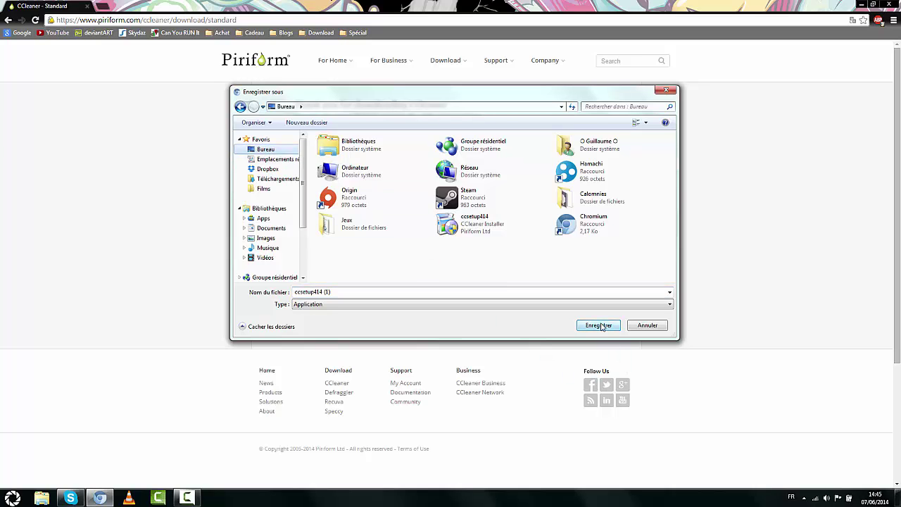
{"action": "left_click", "coordinate": [665, 90]}
Step: Show the desktop and launch the ccsetup414 installer
{"action": "key", "text": "super+d"}
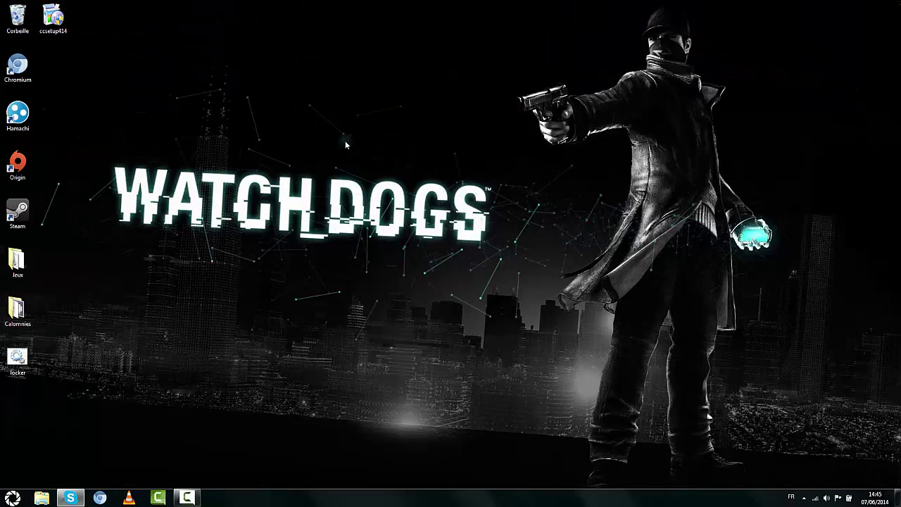
{"action": "left_click", "coordinate": [54, 16]}
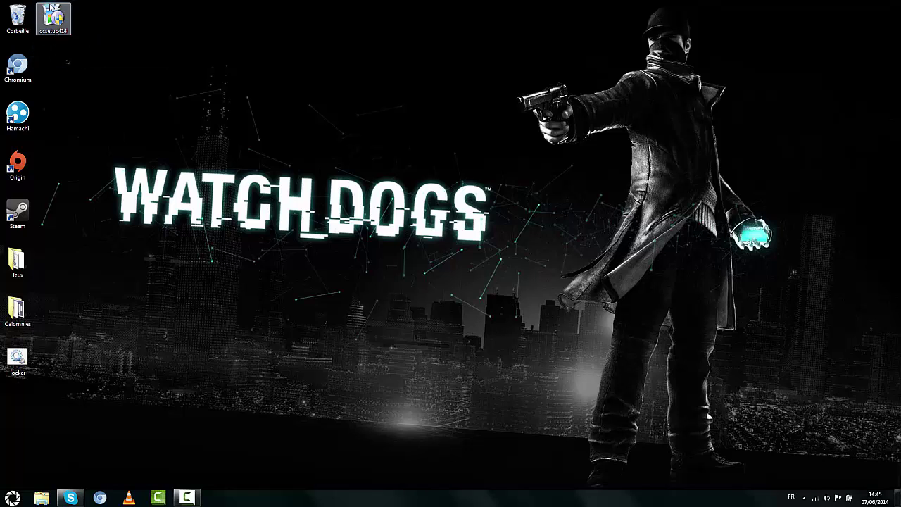
{"action": "double_click", "coordinate": [54, 4]}
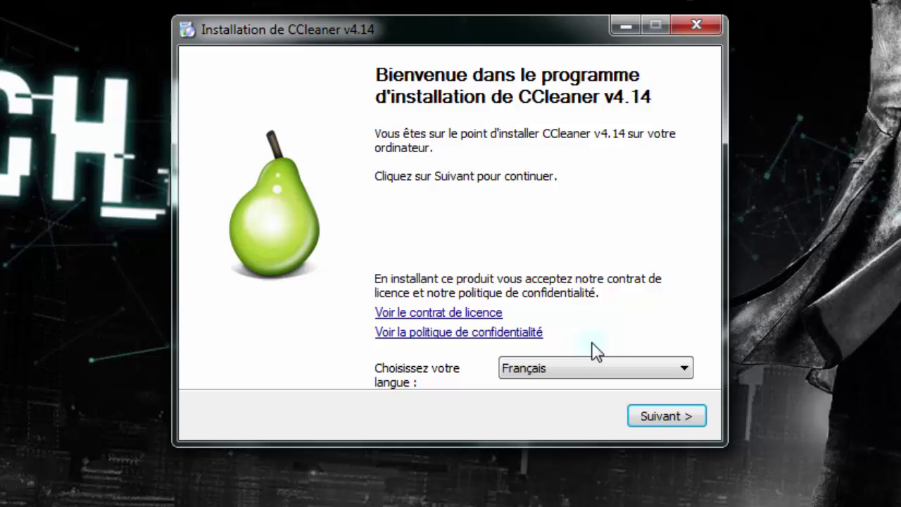
Step: Choose Français as the setup language and install CCleaner v4.14 with all the default installation options
{"action": "left_click", "coordinate": [584, 368]}
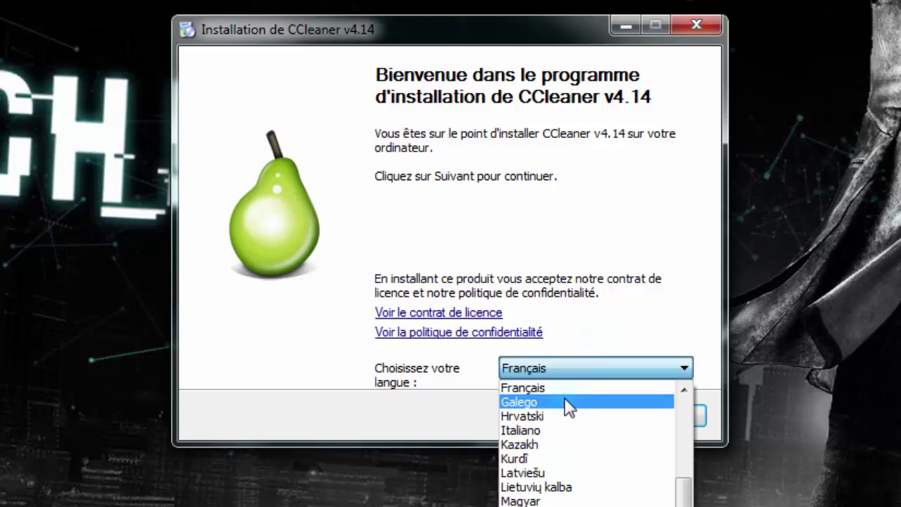
{"action": "left_click", "coordinate": [545, 389]}
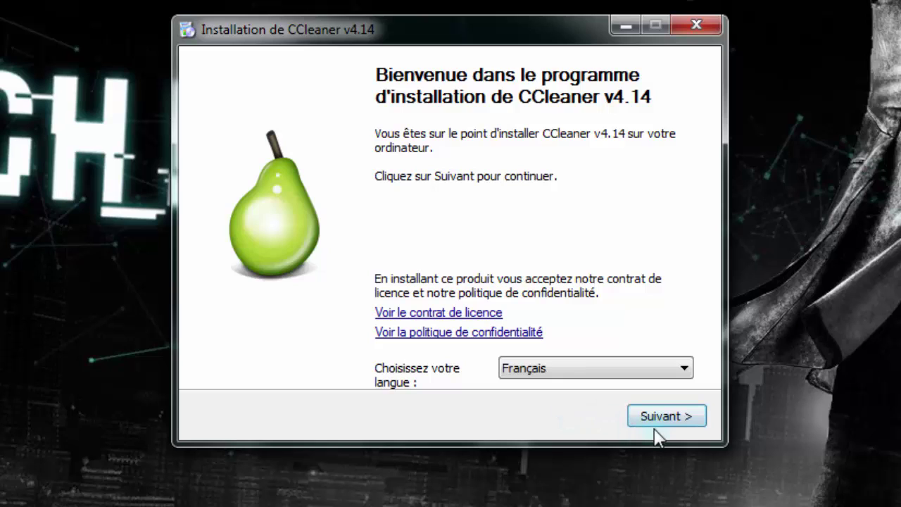
{"action": "left_click", "coordinate": [670, 418]}
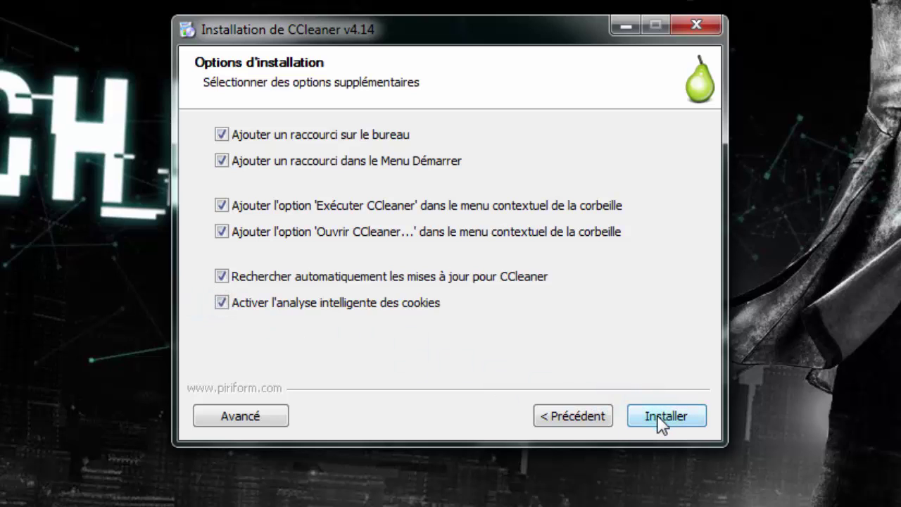
{"action": "left_click", "coordinate": [688, 418]}
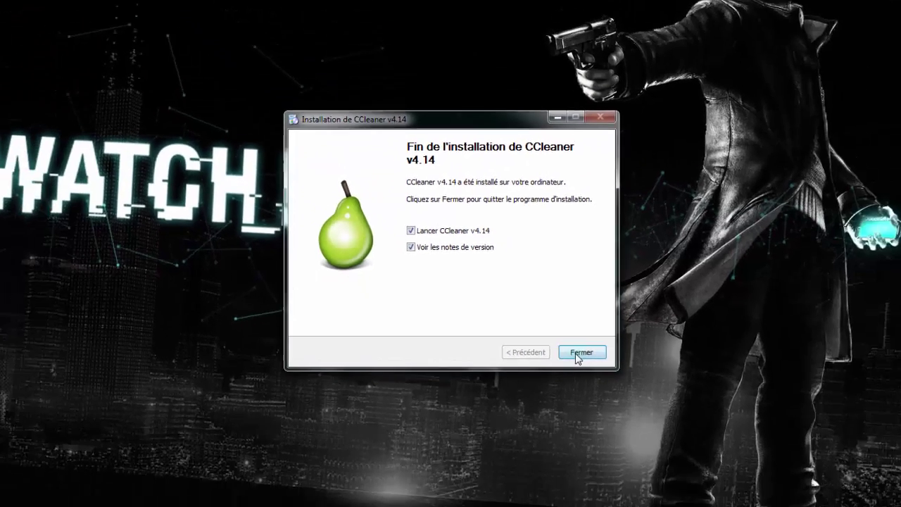
Step: Finish the setup with launching CCleaner and viewing the release notes enabled, and close the release notes browser window
{"action": "left_click", "coordinate": [666, 415]}
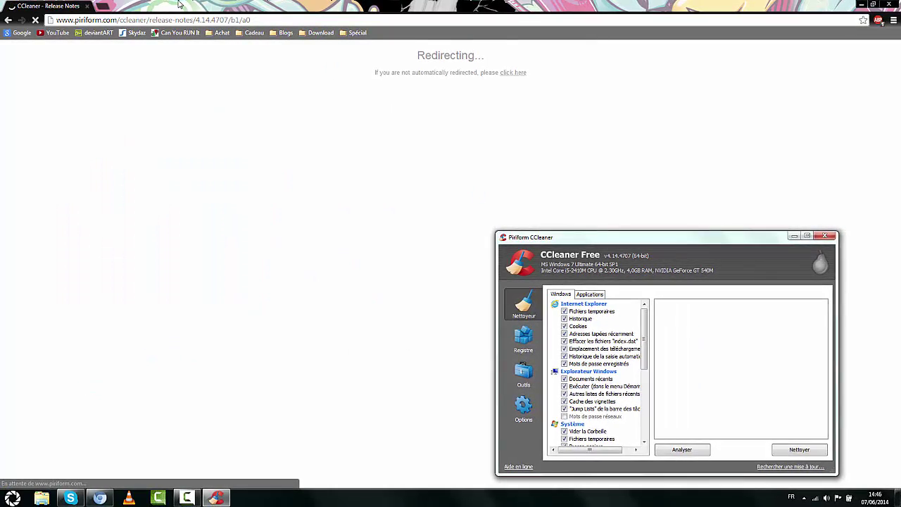
{"action": "left_click", "coordinate": [473, 3]}
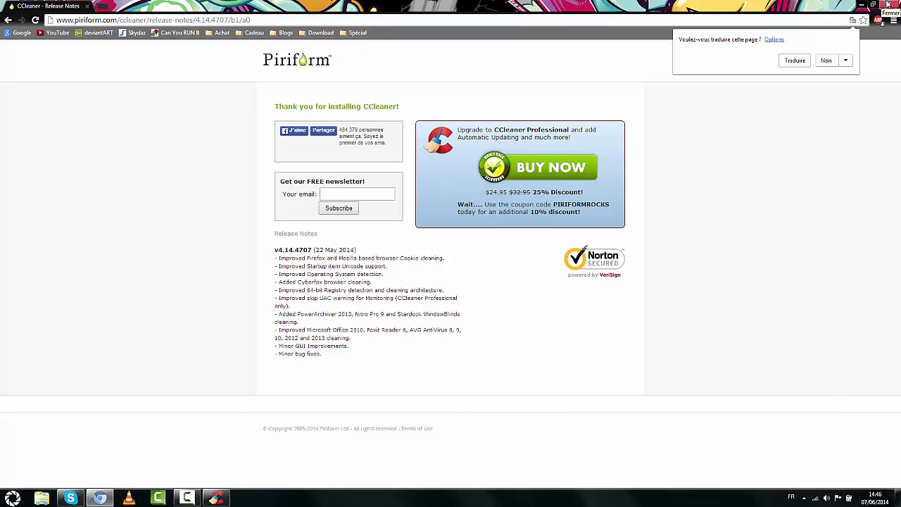
{"action": "left_click", "coordinate": [889, 5]}
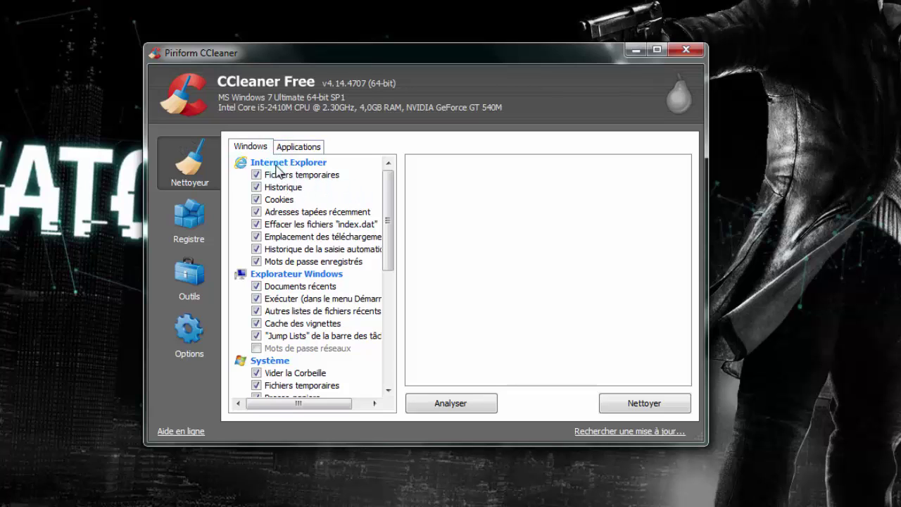
Step: Review the Windows cleaning categories and run the cleaner analysis with the default selections
{"action": "left_click_drag", "start_coordinate": [389, 224], "coordinate": [322, 228]}
{"action": "scroll", "coordinate": [316, 310], "scroll_direction": "down", "scroll_amount": 6}
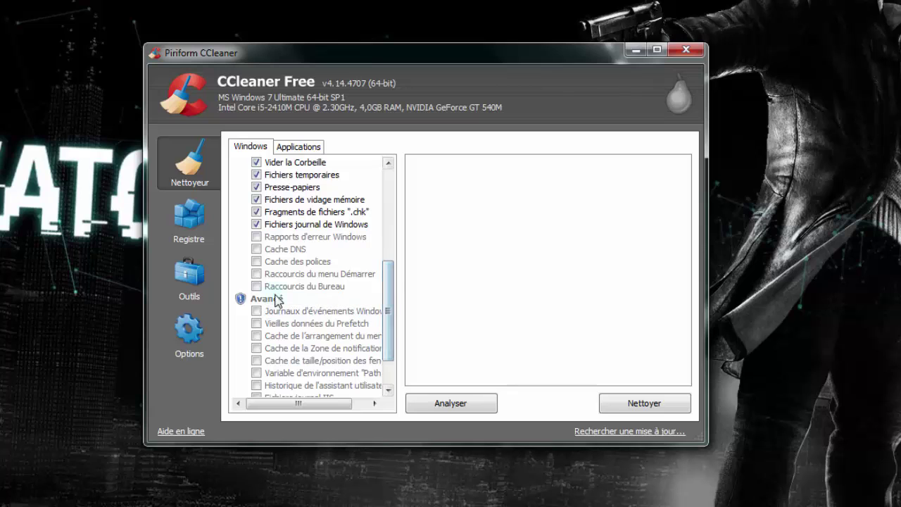
{"action": "left_click_drag", "start_coordinate": [387, 336], "coordinate": [412, 211]}
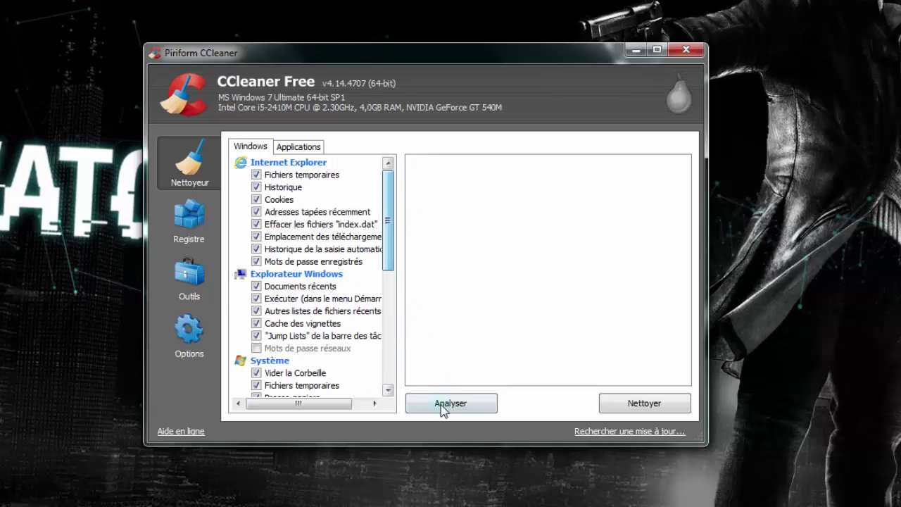
{"action": "left_click", "coordinate": [444, 404]}
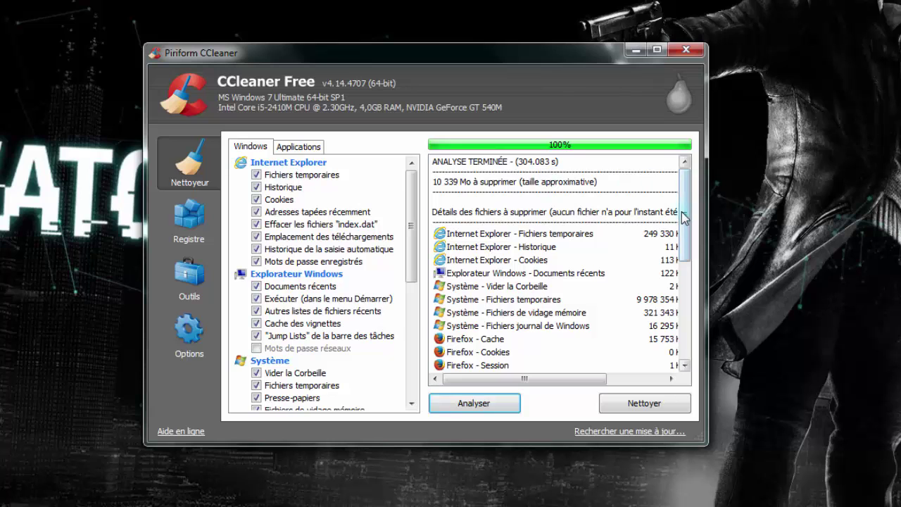
Step: Examine the analysis results, including its duration, the total size to delete and the Google Chrome entries
{"action": "scroll", "coordinate": [683, 222], "scroll_direction": "down", "scroll_amount": 4}
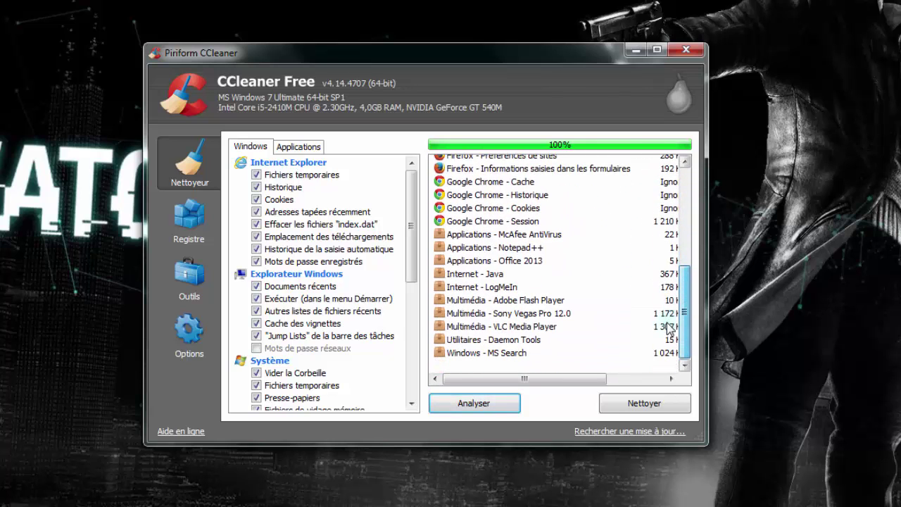
{"action": "scroll", "coordinate": [668, 269], "scroll_direction": "up", "scroll_amount": 5}
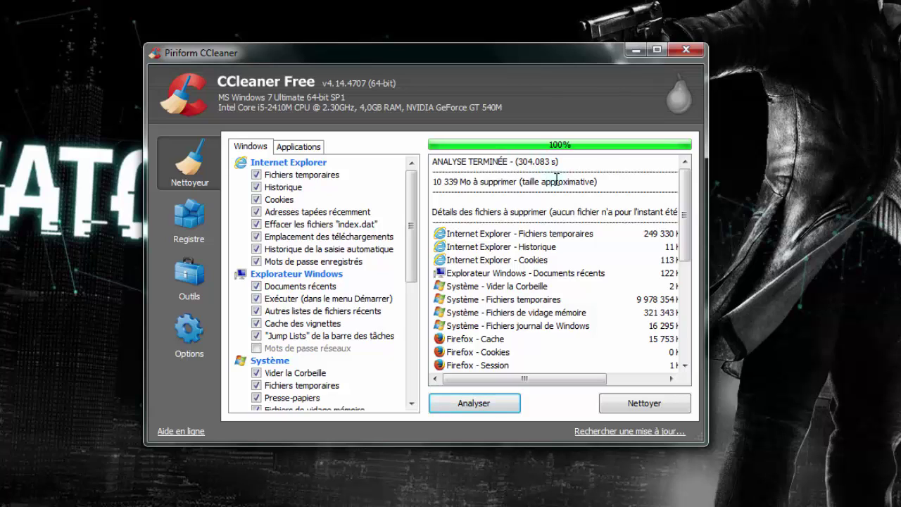
{"action": "left_click_drag", "start_coordinate": [517, 166], "coordinate": [546, 167]}
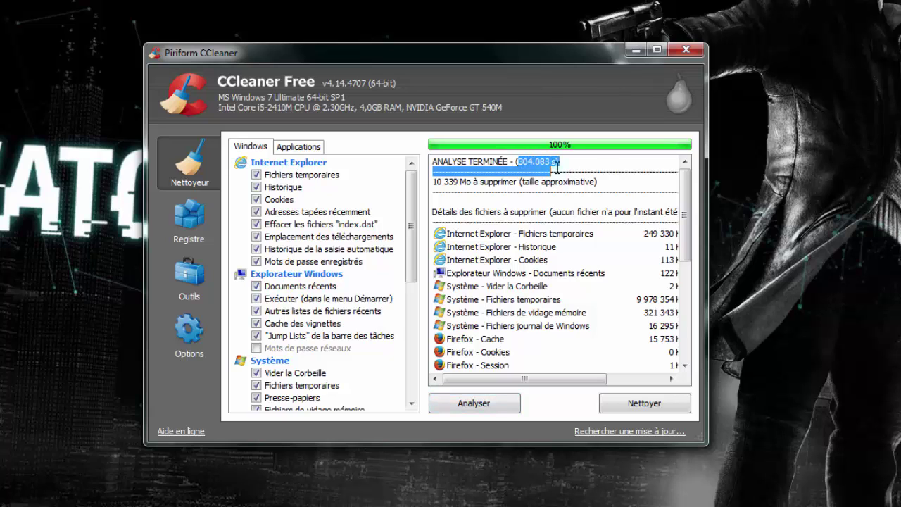
{"action": "left_click", "coordinate": [557, 167]}
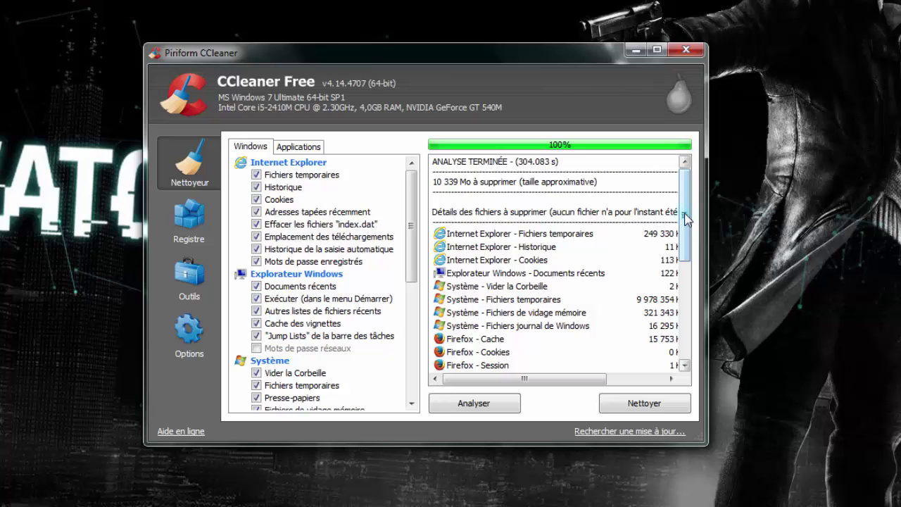
{"action": "left_click_drag", "start_coordinate": [434, 183], "coordinate": [466, 183]}
{"action": "left_click", "coordinate": [439, 187]}
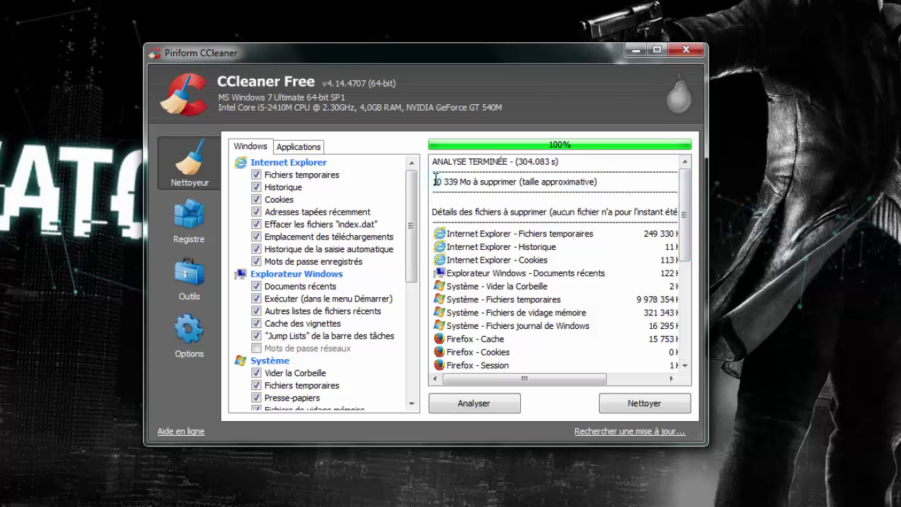
{"action": "left_click", "coordinate": [513, 189]}
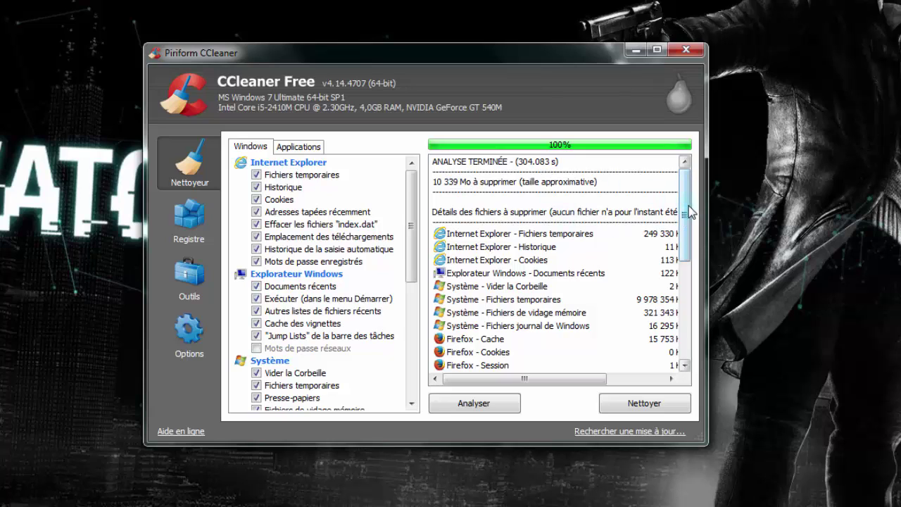
{"action": "left_click_drag", "start_coordinate": [684, 223], "coordinate": [683, 338]}
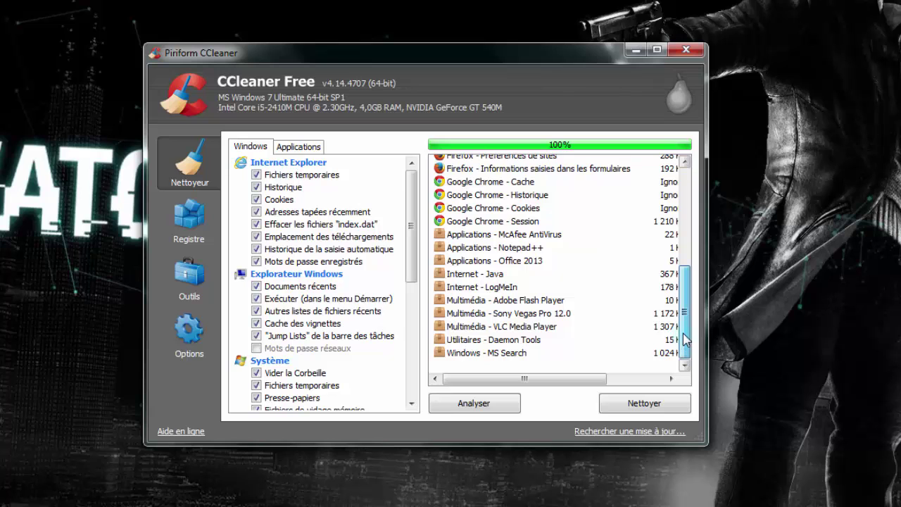
{"action": "left_click_drag", "start_coordinate": [692, 322], "coordinate": [697, 299]}
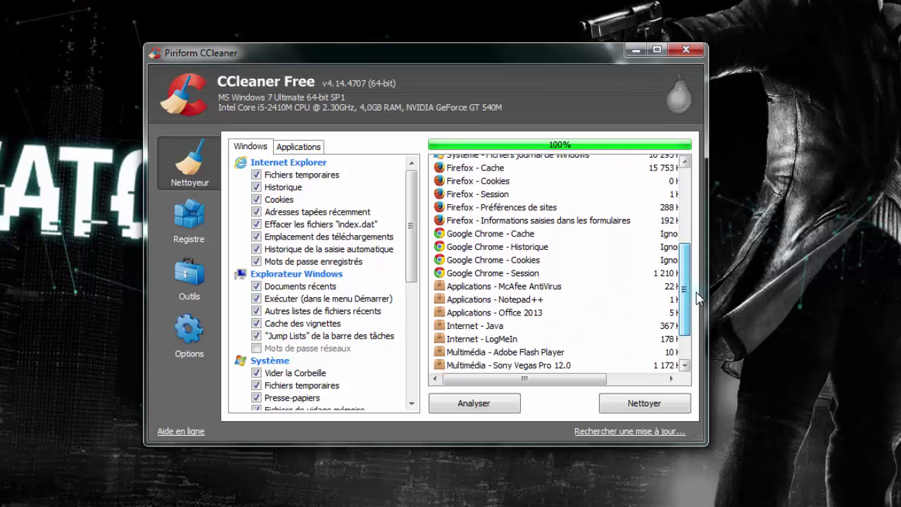
{"action": "left_click", "coordinate": [499, 261]}
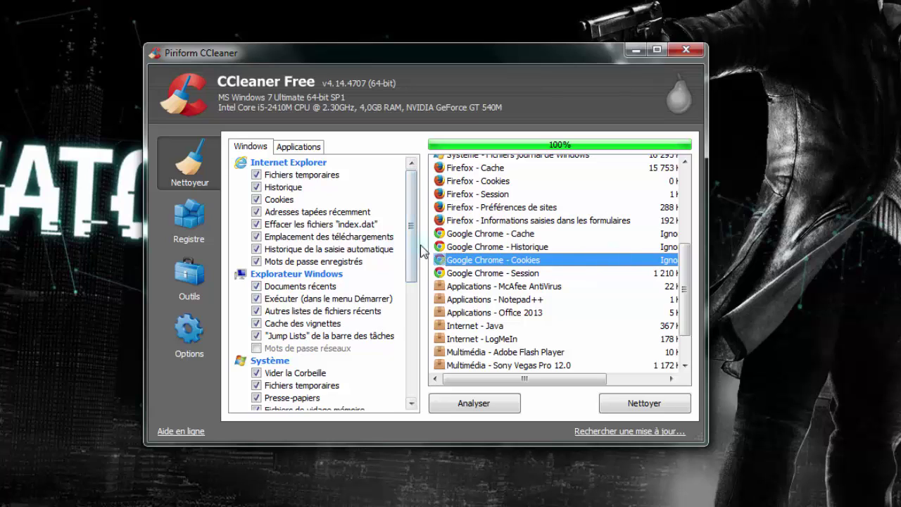
Step: Maximize the CCleaner window to examine the size and file count of each analyzed entry, and restore the window
{"action": "left_click", "coordinate": [657, 51]}
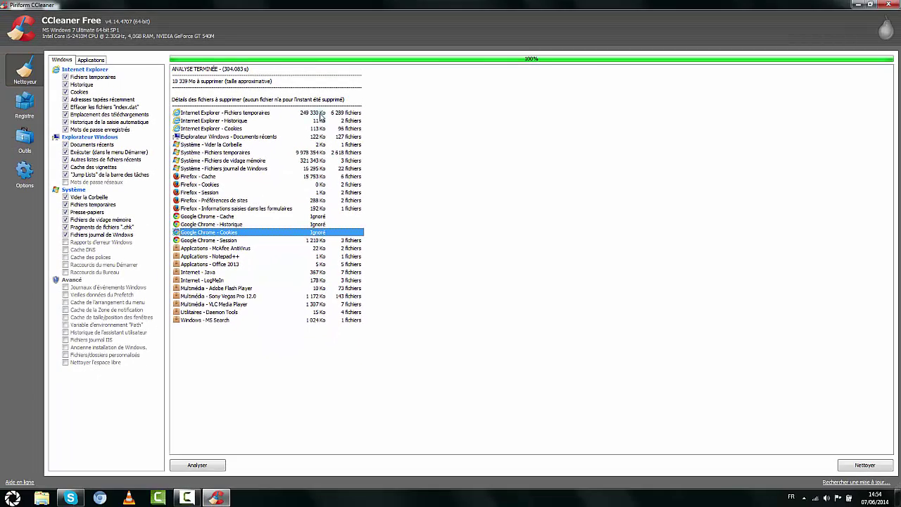
{"action": "left_click", "coordinate": [254, 46]}
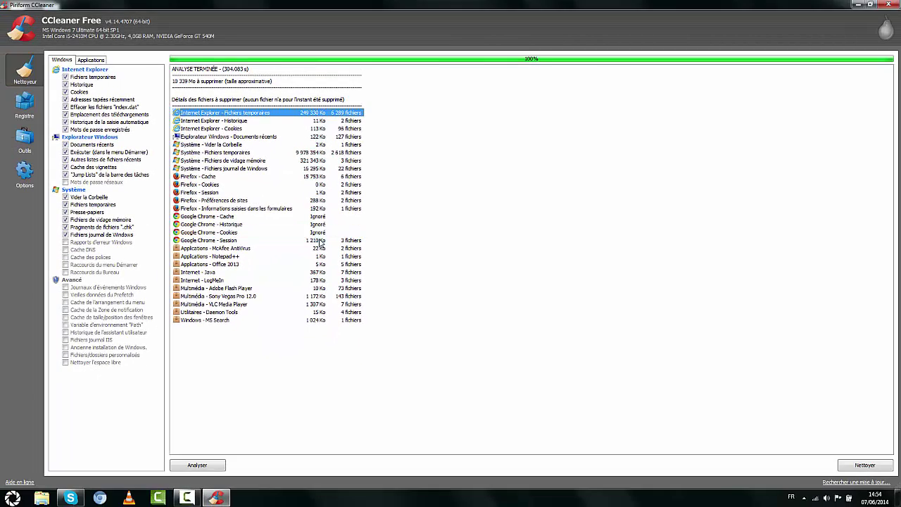
{"action": "left_click", "coordinate": [318, 321]}
{"action": "left_click_drag", "start_coordinate": [319, 323], "coordinate": [322, 240]}
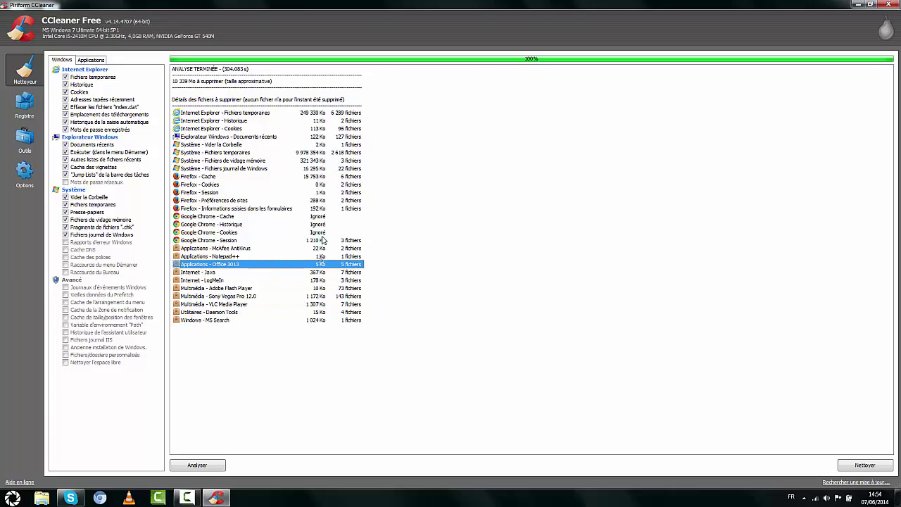
{"action": "double_click", "coordinate": [710, 3]}
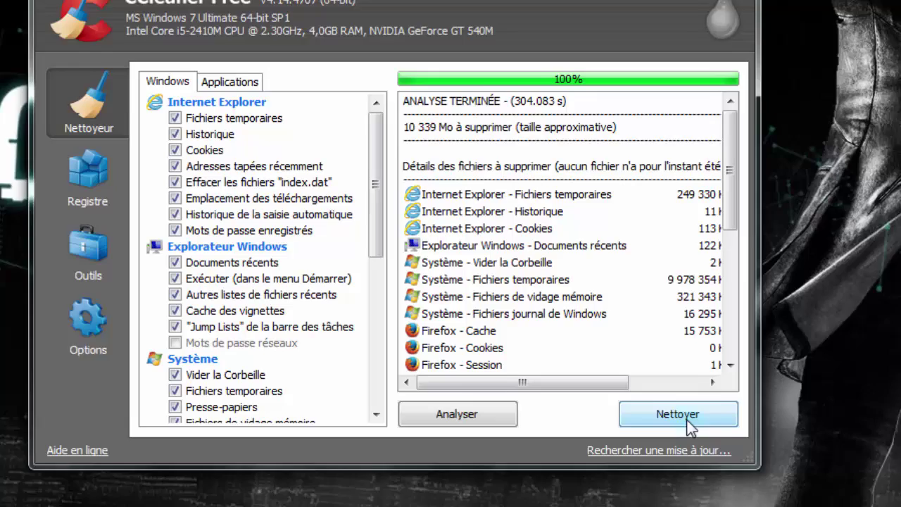
Step: Run the cleaning of the analyzed files, confirming the permanent deletion and opting not to show the warning again
{"action": "left_click", "coordinate": [603, 386]}
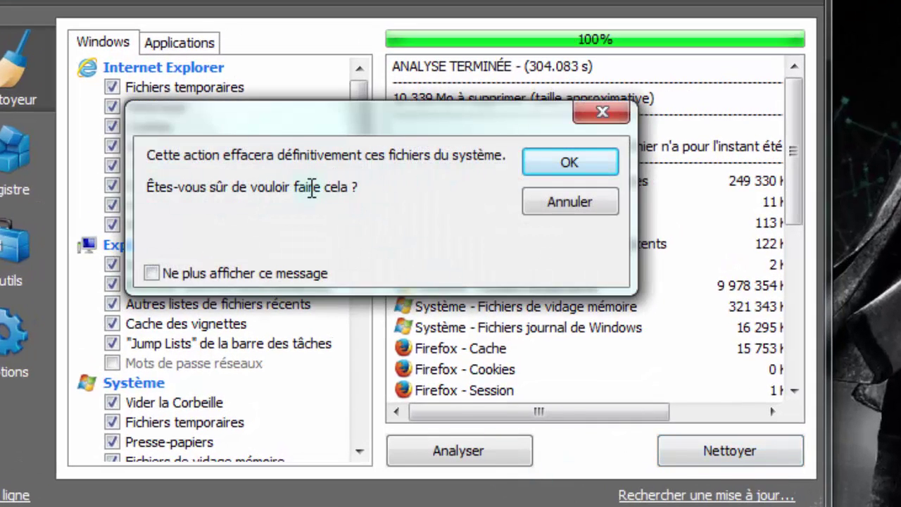
{"action": "left_click", "coordinate": [151, 274]}
{"action": "left_click", "coordinate": [570, 163]}
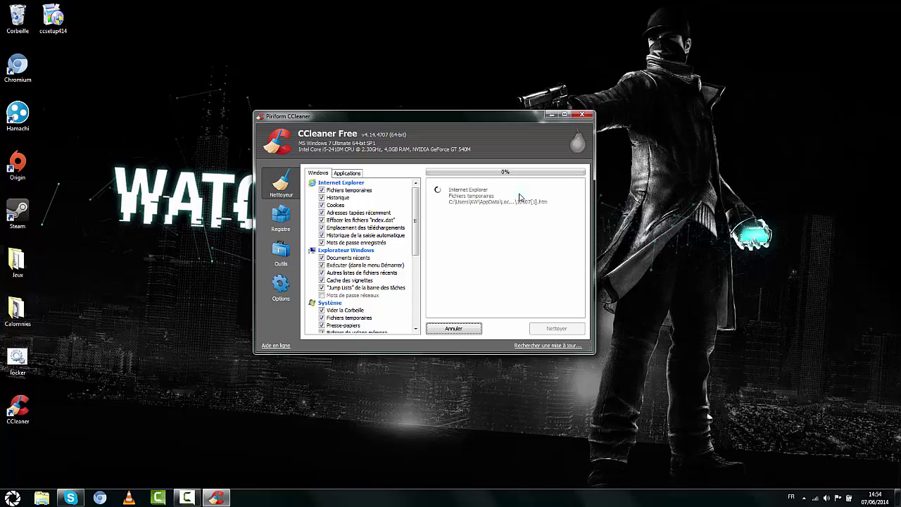
{"action": "left_click", "coordinate": [18, 164]}
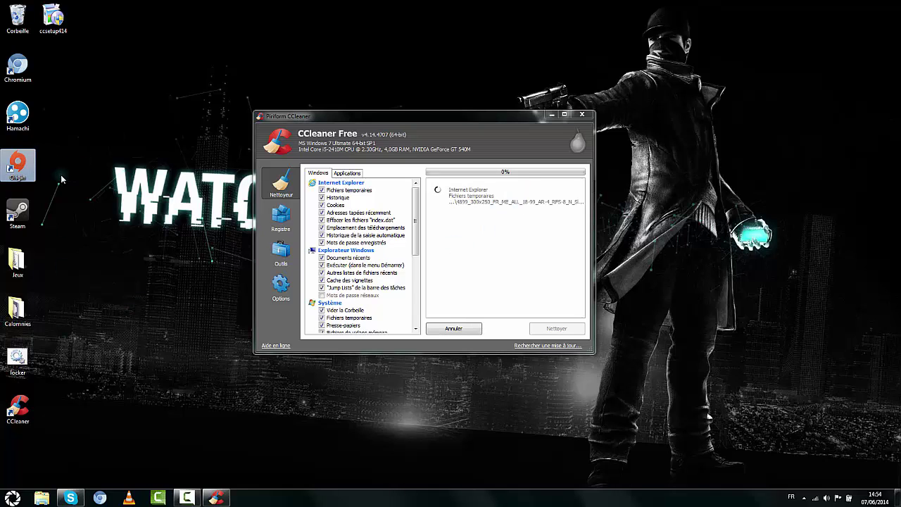
{"action": "left_click", "coordinate": [30, 222]}
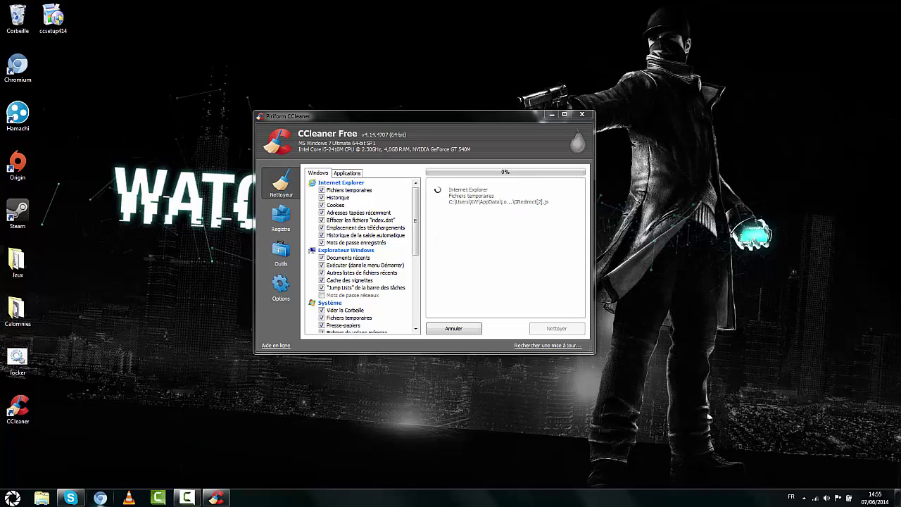
Step: Switch to the Chromium browser and open its browsing history
{"action": "left_click", "coordinate": [100, 497]}
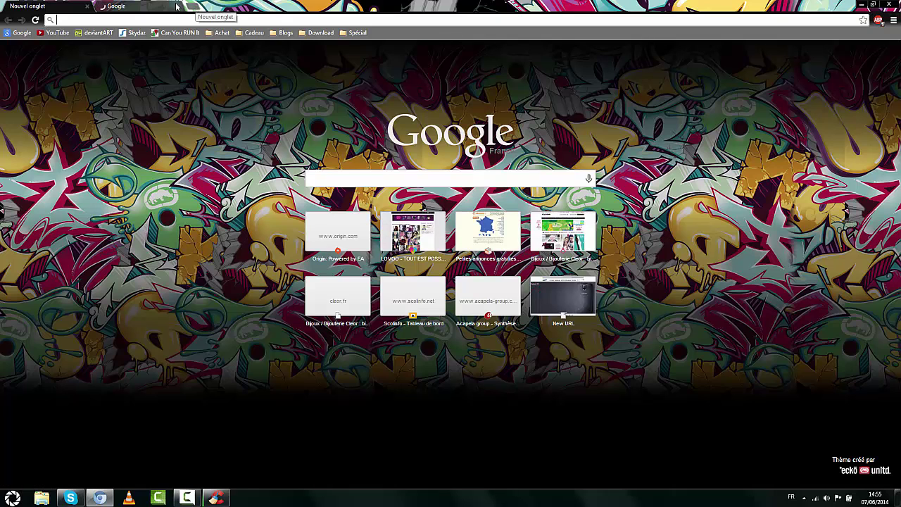
{"action": "key", "text": "ctrl+h"}
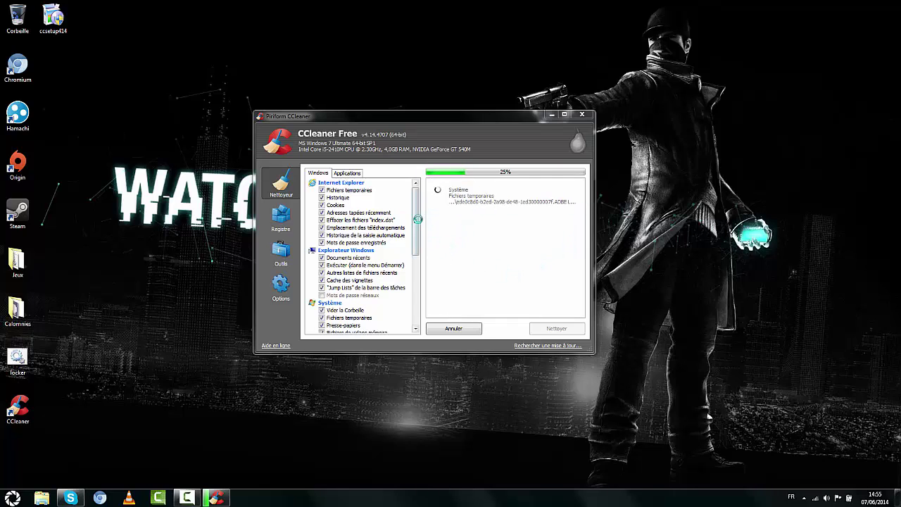
Step: Let CCleaner close Google Chrome, without showing the message again and forcing closure if needed, and review the cleaning results
{"action": "left_click_drag", "start_coordinate": [416, 222], "coordinate": [465, 321]}
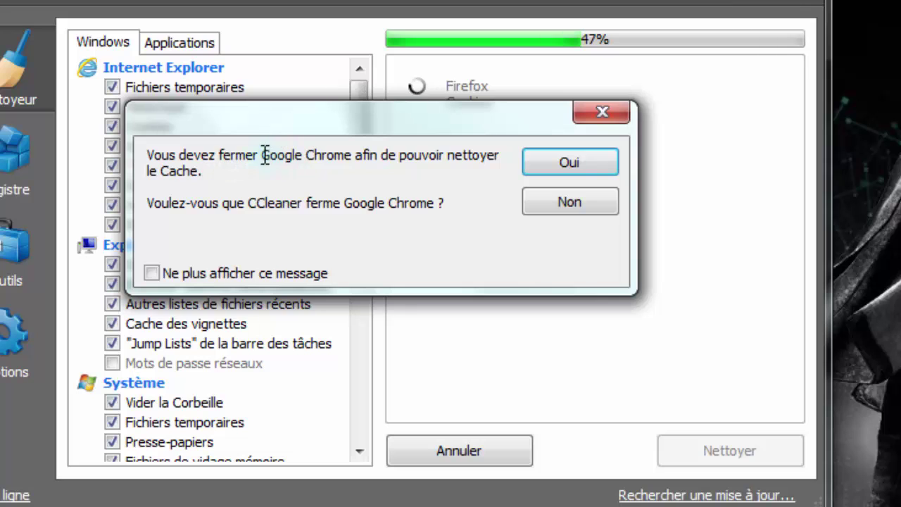
{"action": "left_click_drag", "start_coordinate": [261, 155], "coordinate": [330, 147]}
{"action": "left_click", "coordinate": [292, 227]}
{"action": "left_click", "coordinate": [149, 274]}
{"action": "left_click", "coordinate": [599, 166]}
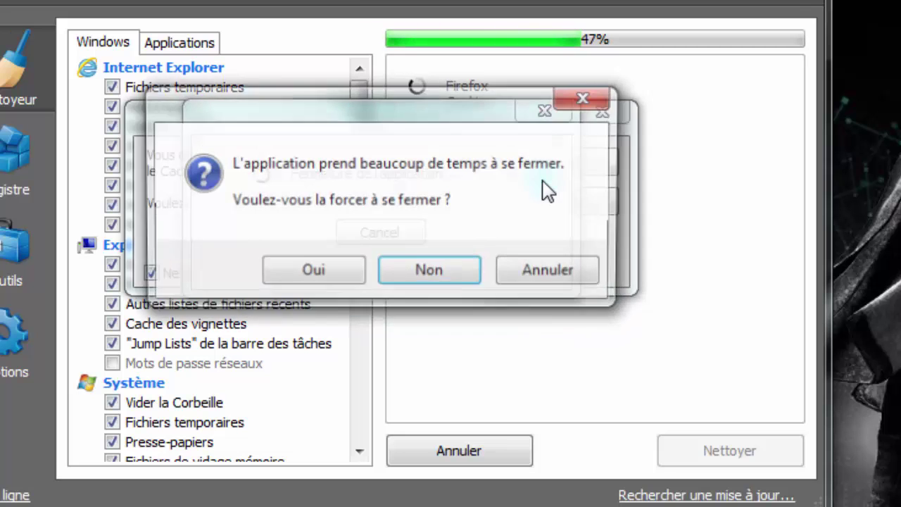
{"action": "left_click", "coordinate": [359, 273]}
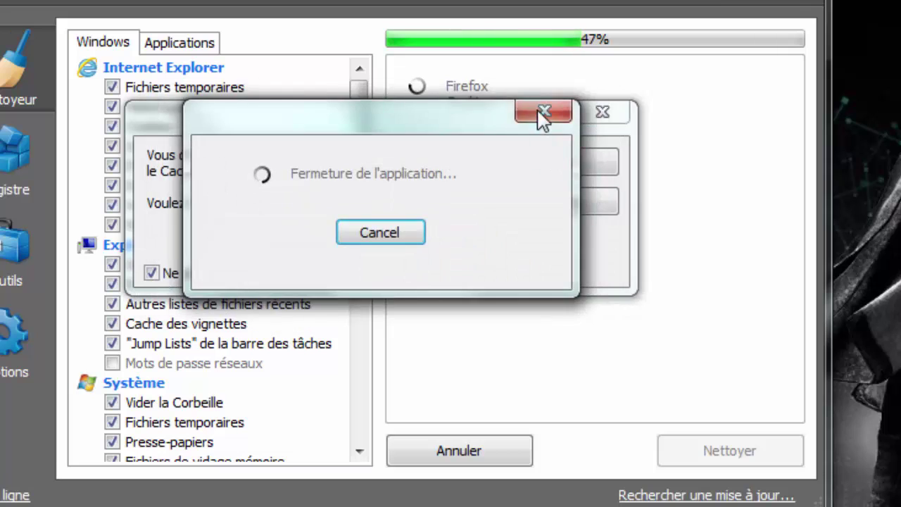
{"action": "left_click", "coordinate": [538, 112]}
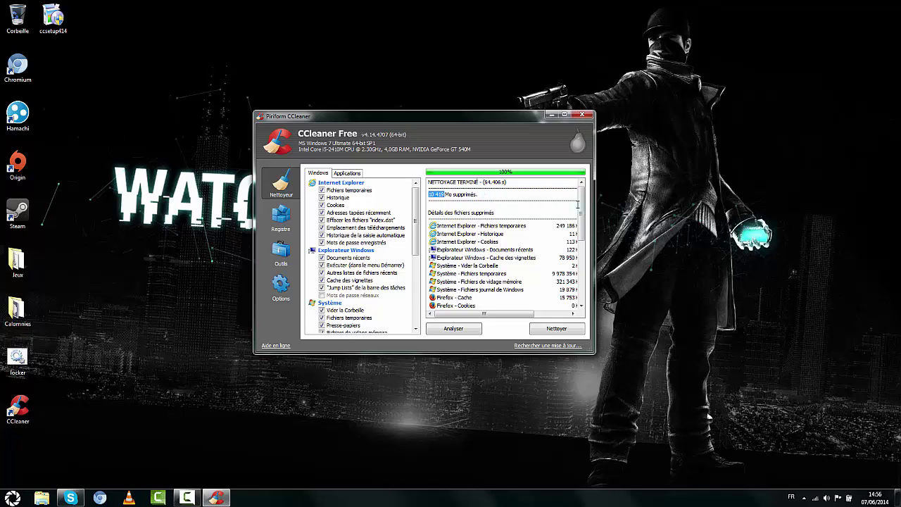
{"action": "left_click_drag", "start_coordinate": [583, 216], "coordinate": [582, 182]}
Step: Scan the registry for errors with all the registry cleaner categories included
{"action": "left_click", "coordinate": [294, 223]}
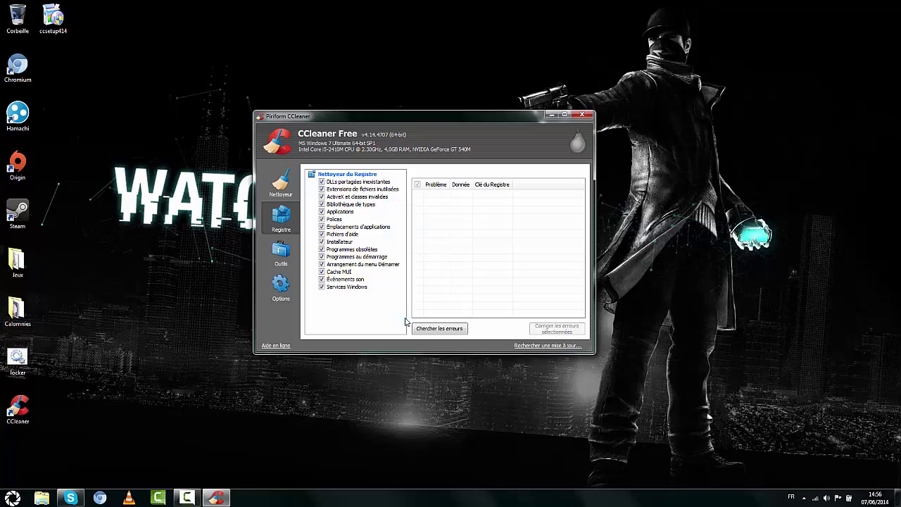
{"action": "left_click", "coordinate": [453, 332]}
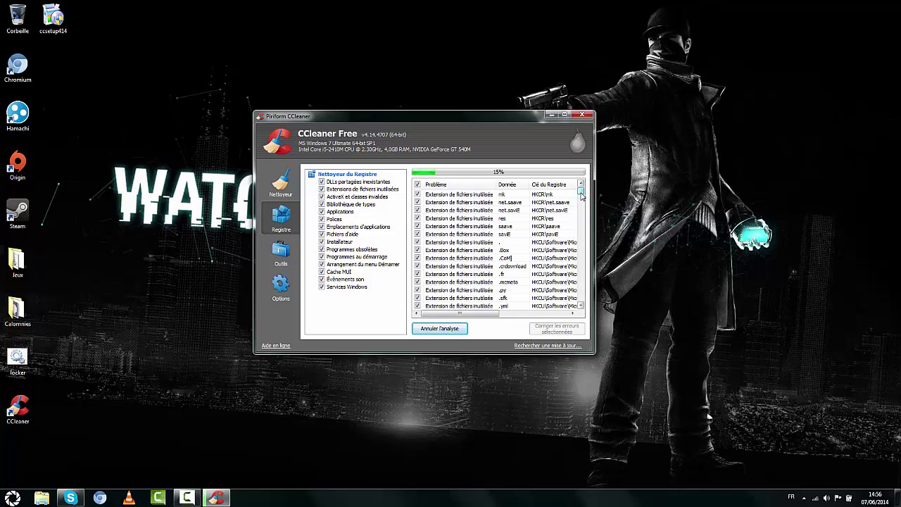
{"action": "mouse_move", "coordinate": [581, 196]}
{"action": "left_mouse_down"}
{"action": "mouse_move", "coordinate": [582, 288]}
{"action": "mouse_move", "coordinate": [584, 191]}
{"action": "left_mouse_up"}
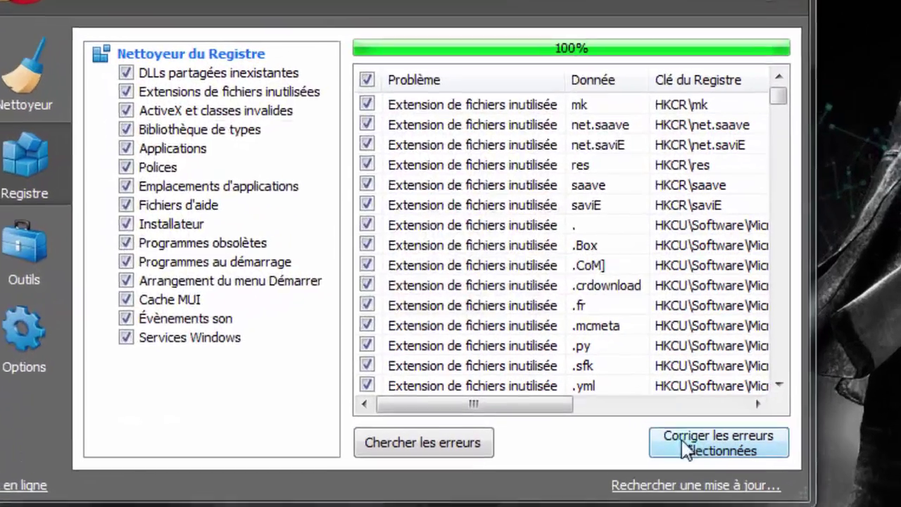
Step: Fix all selected registry errors at once without creating a backup of the keys, and close the repair dialog
{"action": "left_click", "coordinate": [686, 447]}
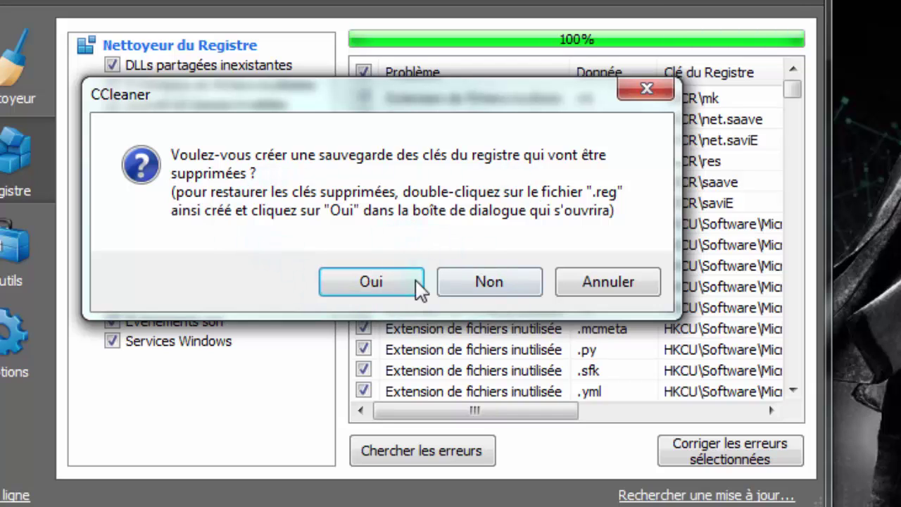
{"action": "left_click", "coordinate": [468, 283]}
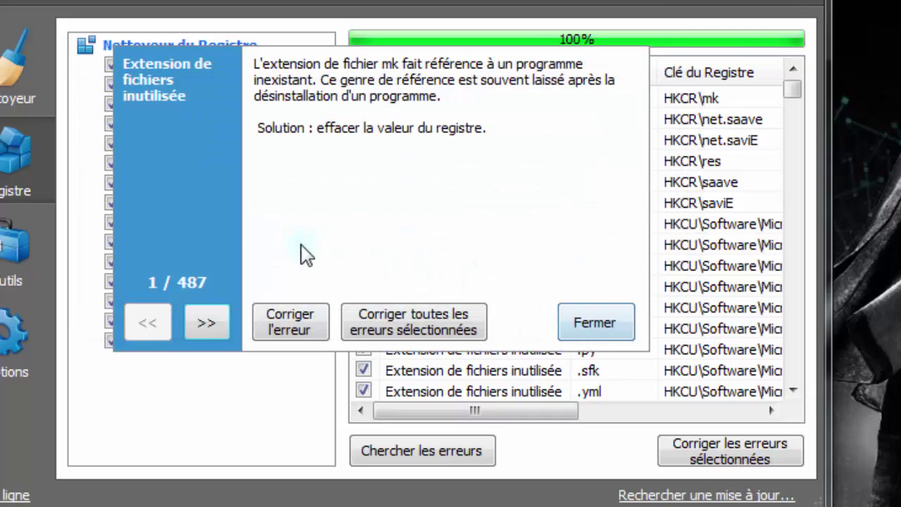
{"action": "left_click", "coordinate": [440, 327]}
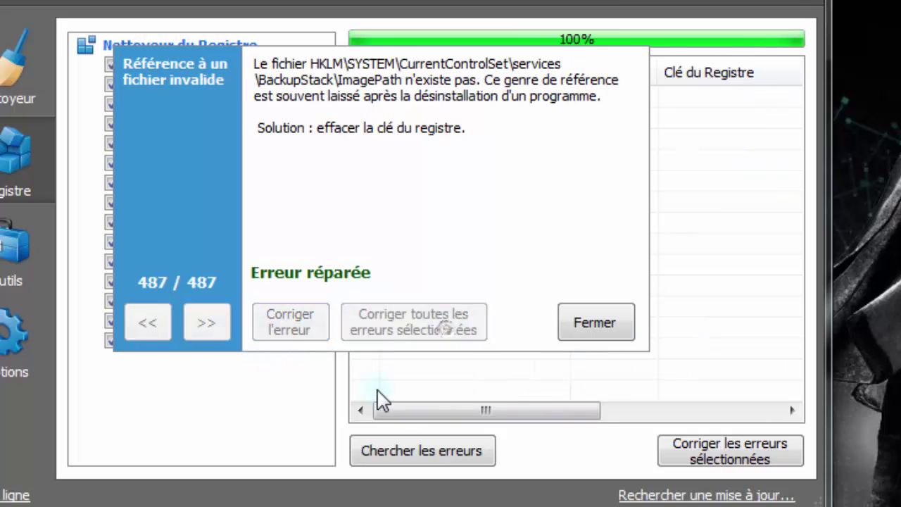
{"action": "left_click", "coordinate": [618, 324]}
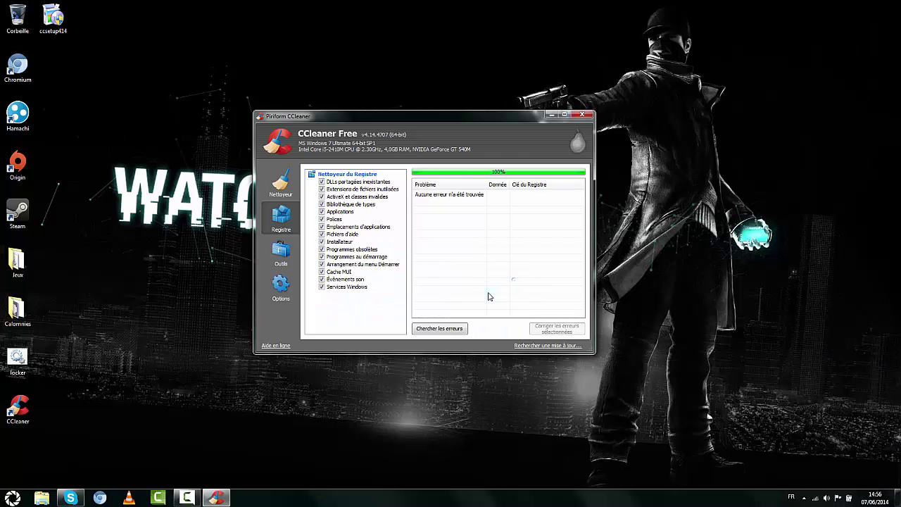
Step: Examine the list of installed programs and sort the Windows startup programs with the enabled entries first
{"action": "left_click", "coordinate": [282, 254]}
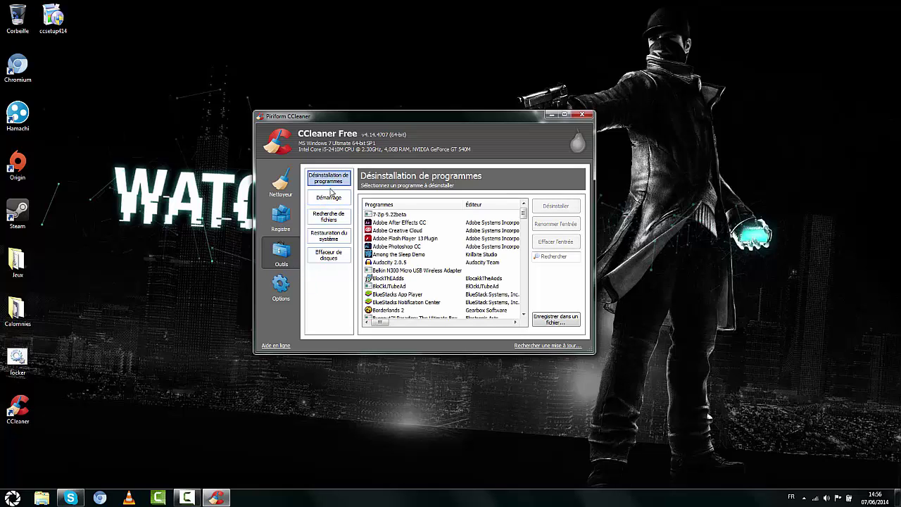
{"action": "mouse_move", "coordinate": [524, 222]}
{"action": "left_mouse_down"}
{"action": "mouse_move", "coordinate": [525, 311]}
{"action": "mouse_move", "coordinate": [525, 211]}
{"action": "left_mouse_up"}
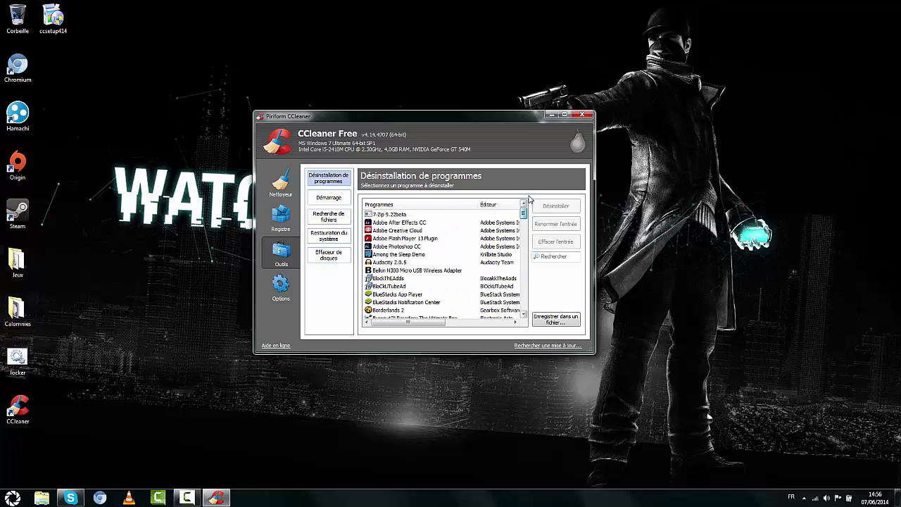
{"action": "left_click", "coordinate": [328, 197]}
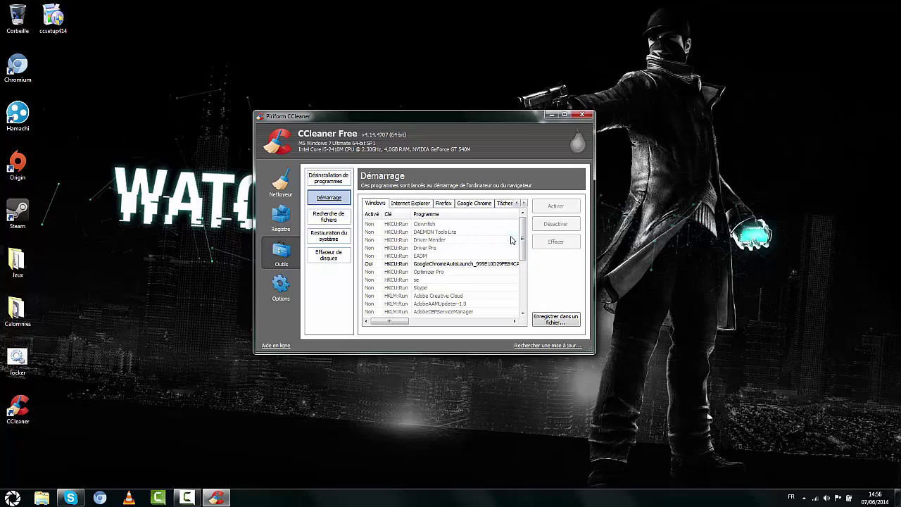
{"action": "left_click", "coordinate": [373, 213]}
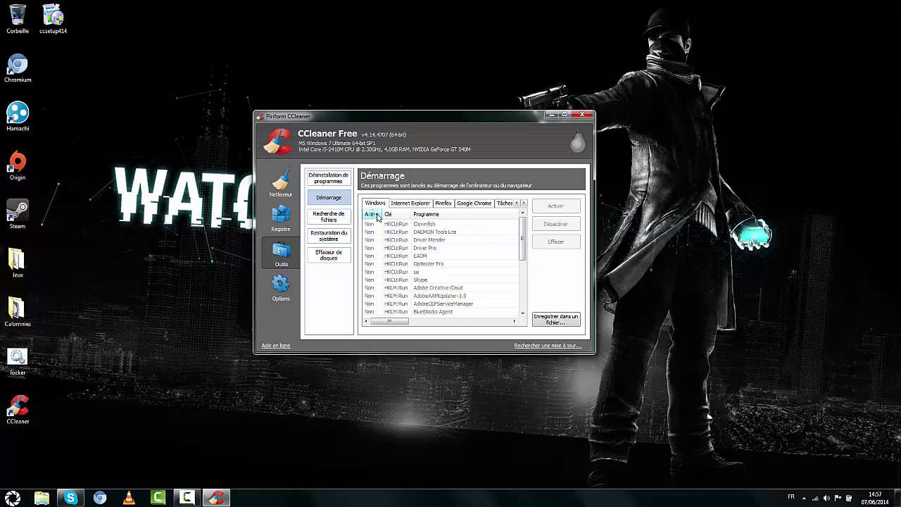
{"action": "left_click", "coordinate": [371, 214]}
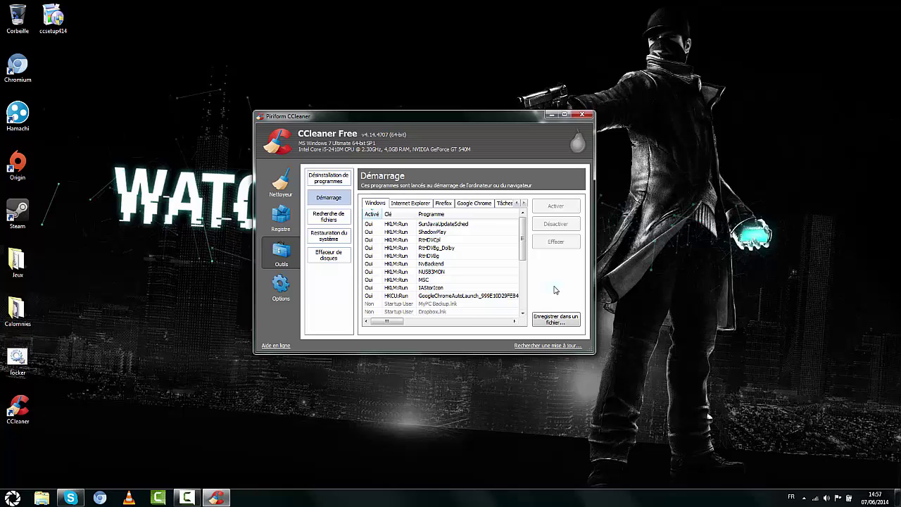
Step: Examine the duplicate file search criteria and the system restore points, selecting the DirectX and PICAXE VSM entries
{"action": "left_click", "coordinate": [342, 222]}
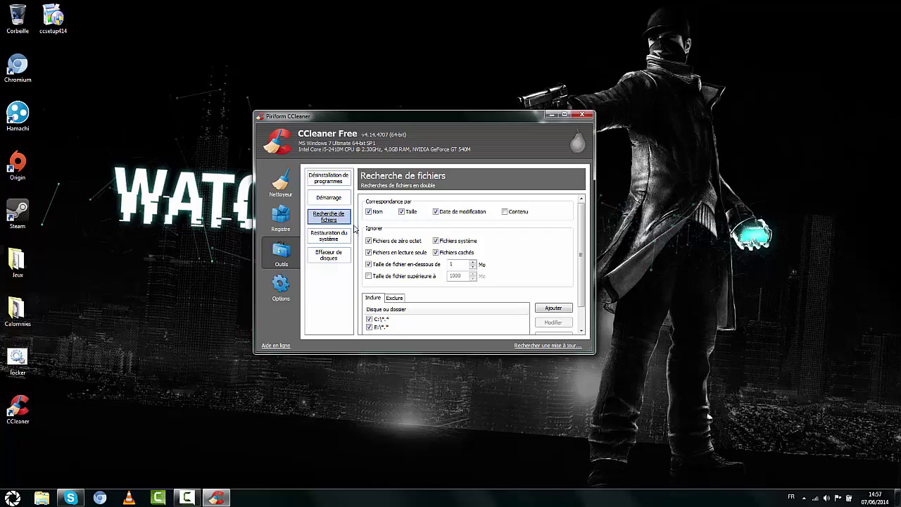
{"action": "scroll", "coordinate": [473, 282], "scroll_direction": "down", "scroll_amount": 1}
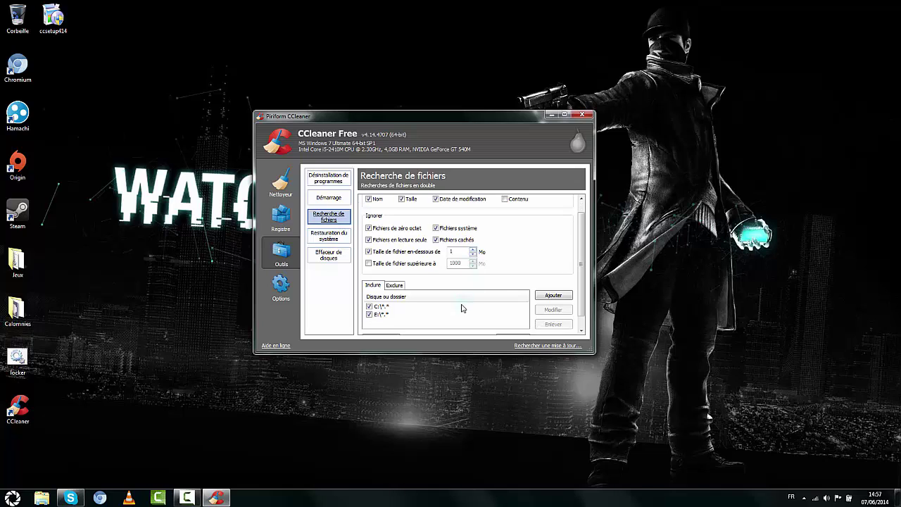
{"action": "scroll", "coordinate": [462, 308], "scroll_direction": "up", "scroll_amount": 1}
{"action": "left_click", "coordinate": [329, 236]}
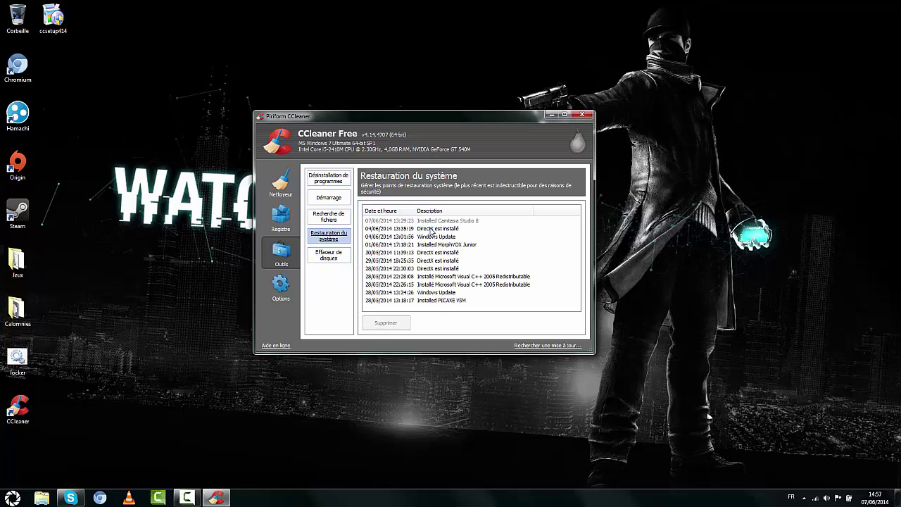
{"action": "left_click", "coordinate": [430, 228]}
{"action": "left_click", "coordinate": [435, 301]}
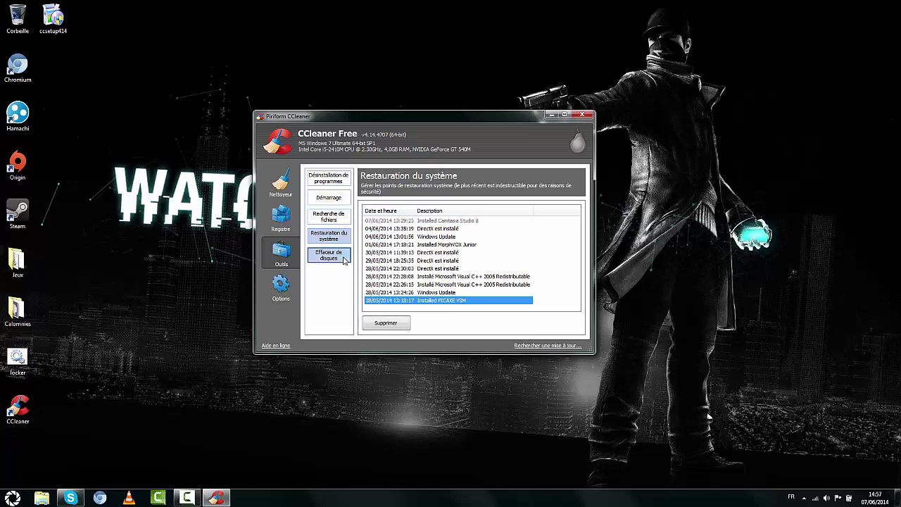
Step: Examine the drive wiper's wipe type, security setting and drive list, including the RAM (E:) drive
{"action": "left_click", "coordinate": [344, 257]}
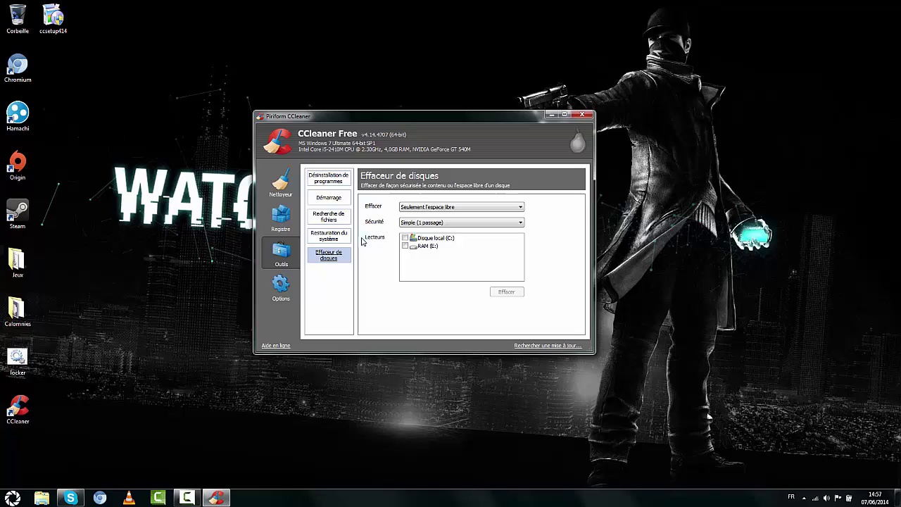
{"action": "left_click", "coordinate": [431, 246]}
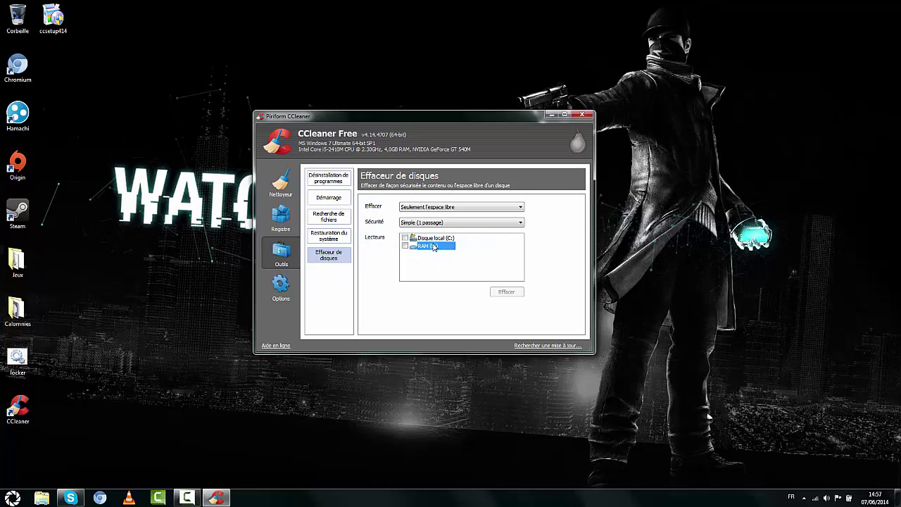
{"action": "left_click", "coordinate": [441, 267]}
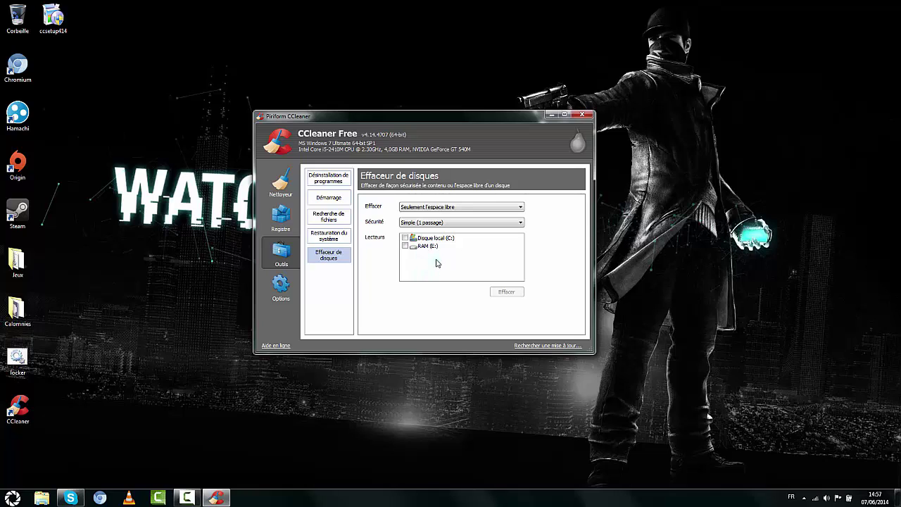
{"action": "left_click", "coordinate": [431, 246]}
{"action": "left_click", "coordinate": [457, 267]}
{"action": "left_click", "coordinate": [434, 223]}
Step: Revisit the cleaning results and look through the option pages for settings, cookies, inclusions, exclusions and advanced options
{"action": "left_click", "coordinate": [281, 183]}
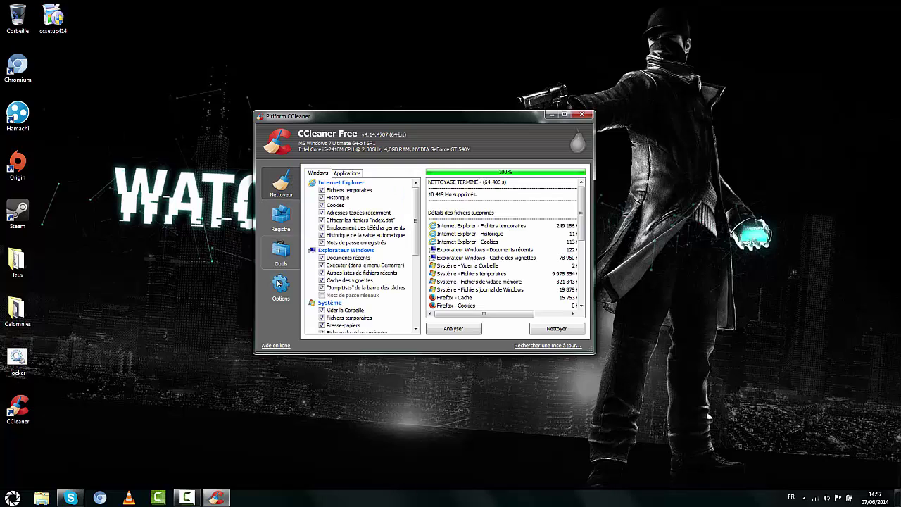
{"action": "left_click", "coordinate": [280, 287]}
{"action": "left_click", "coordinate": [329, 179]}
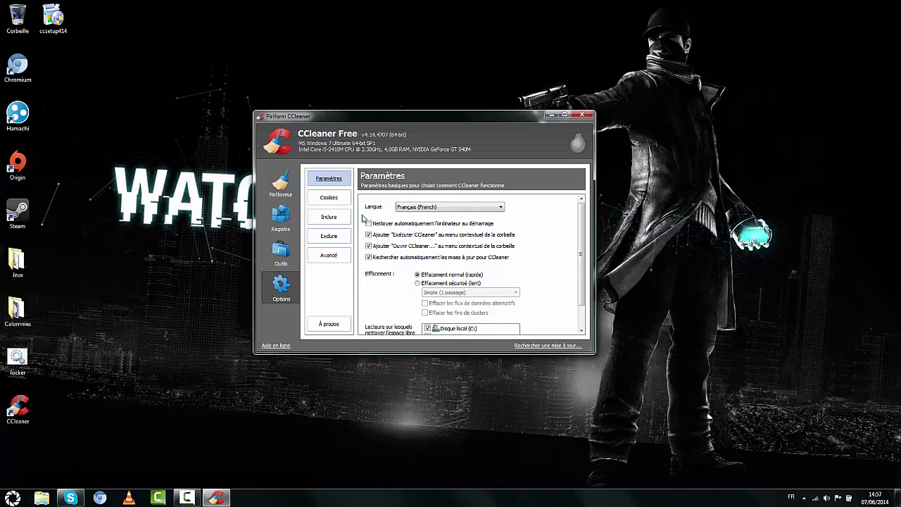
{"action": "left_click", "coordinate": [328, 197]}
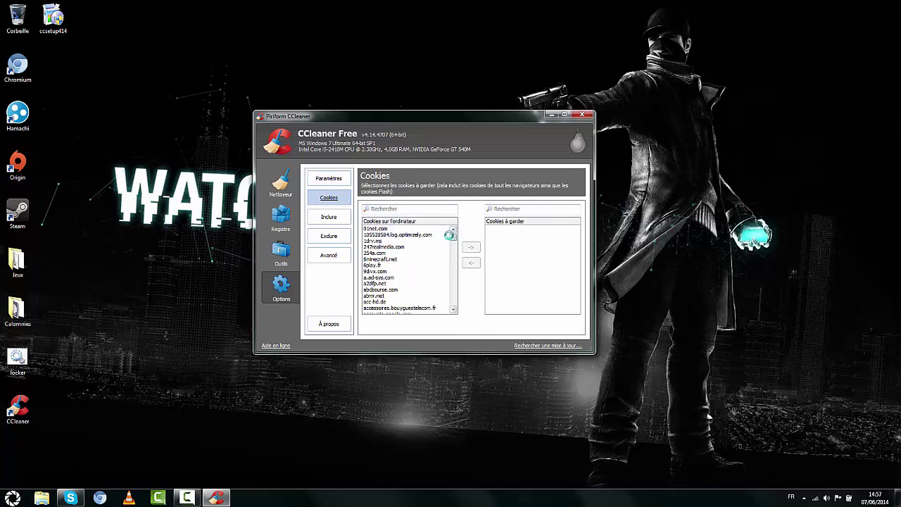
{"action": "left_click", "coordinate": [342, 217]}
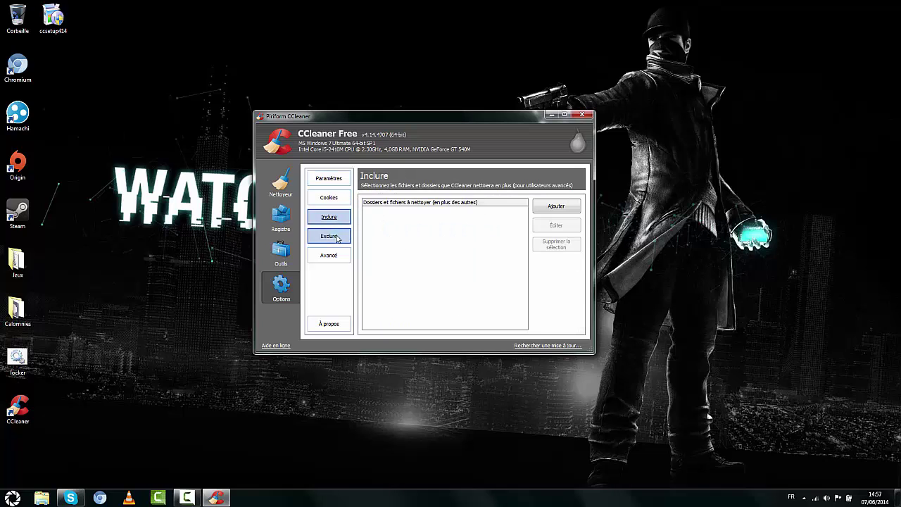
{"action": "left_click", "coordinate": [337, 237]}
{"action": "left_click", "coordinate": [328, 254]}
Step: Close CCleaner and move the ccsetup414 installer from the desktop into the Calomnies folder
{"action": "left_click", "coordinate": [578, 114]}
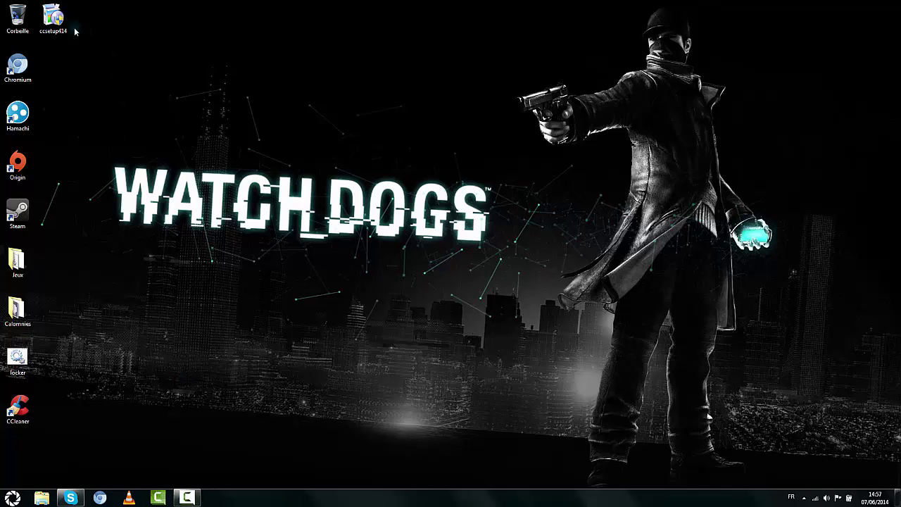
{"action": "left_click_drag", "start_coordinate": [52, 20], "coordinate": [17, 310]}
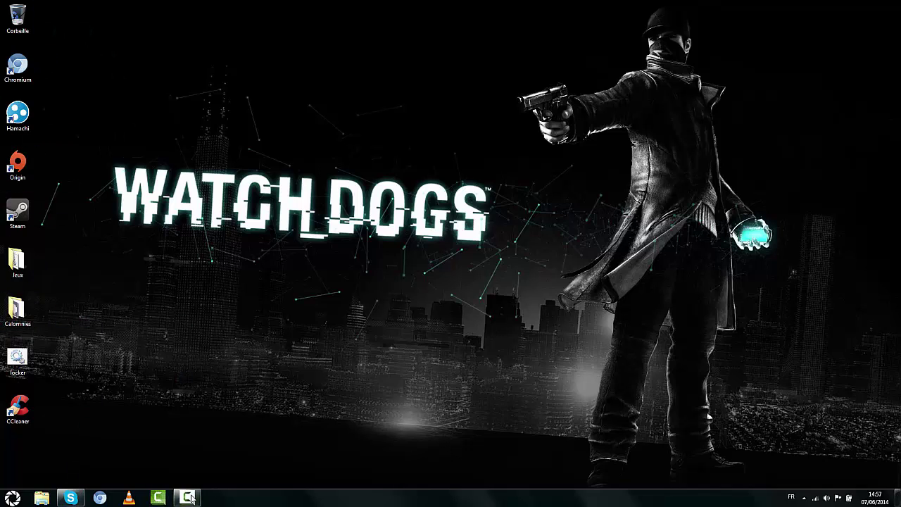